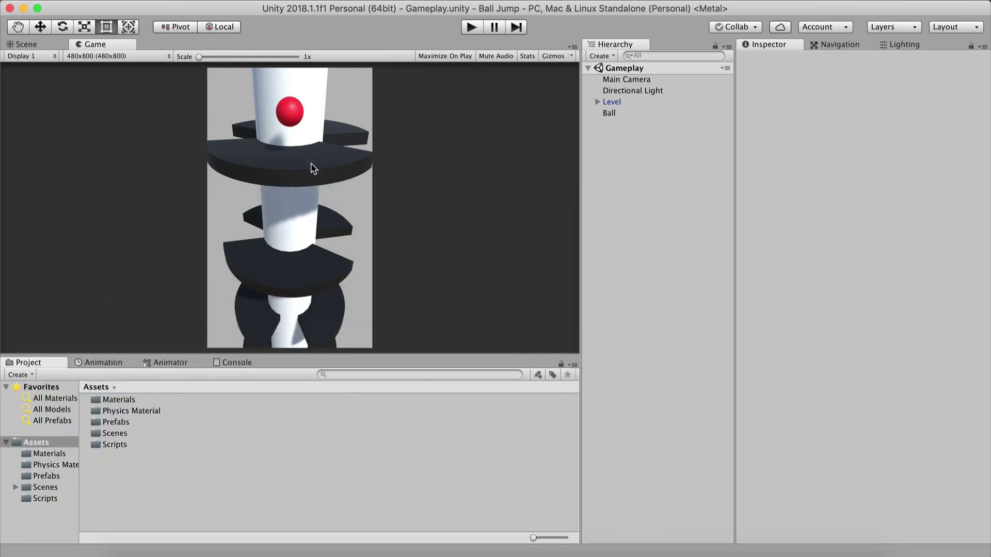
Step: Pan and zoom around the helix tower in the Scene view, then return to the Game view
left_click(25, 44)
middle_click_drag(195, 150, 322, 245)
scroll(320, 245, "up", 5)
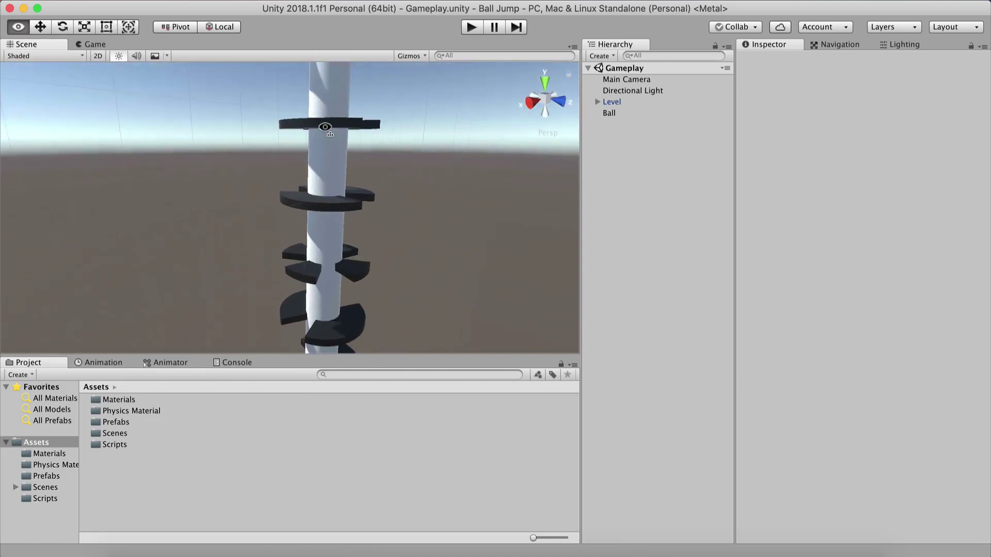
left_click(81, 46)
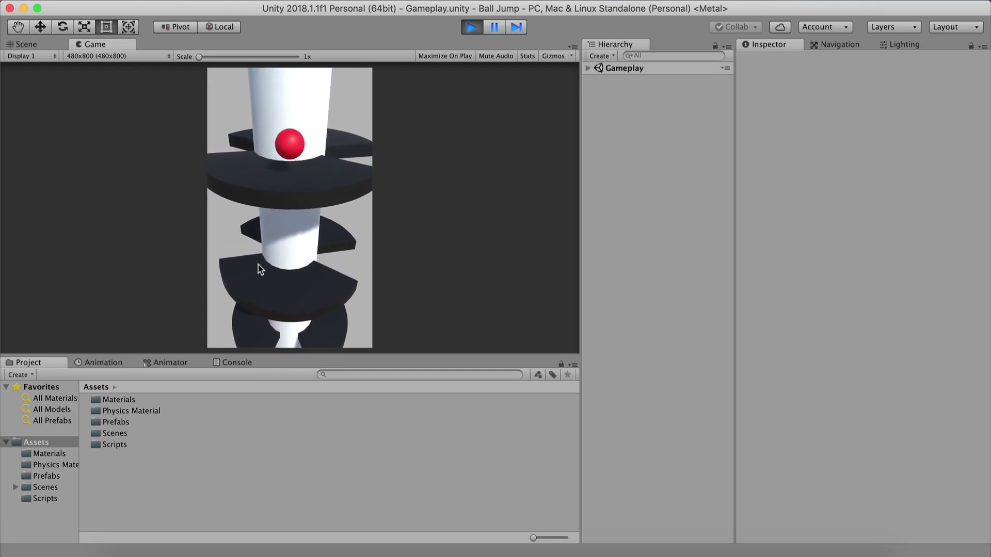
Step: Rotate the helix tower to drop the ball, then stop the running game with Cmd+P
left_click_drag(260, 270, 239, 181)
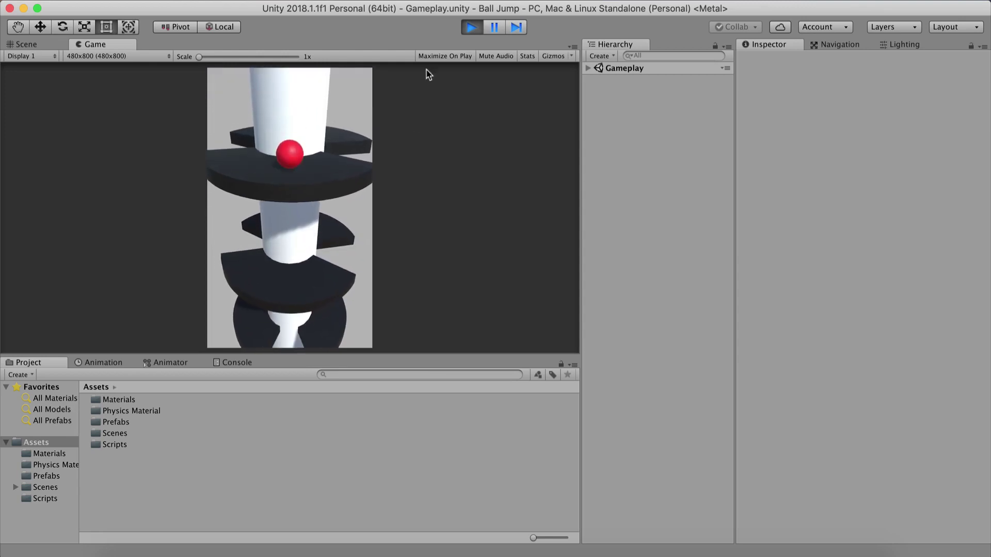
key("super+p")
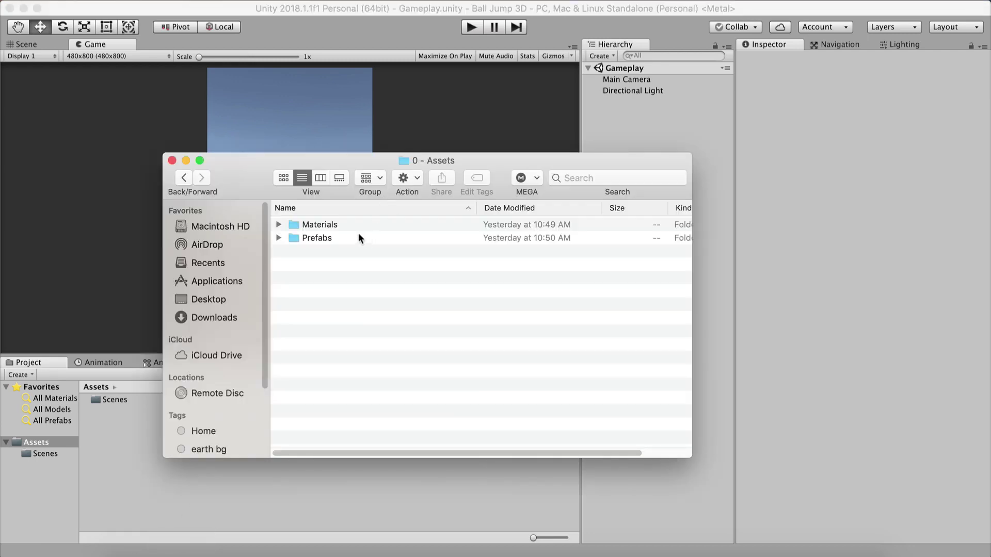
Step: Copy the Materials and Prefabs folders from Finder into Assets and drop the Level prefab into the Hierarchy
left_click(376, 219)
left_click(376, 231, "shift")
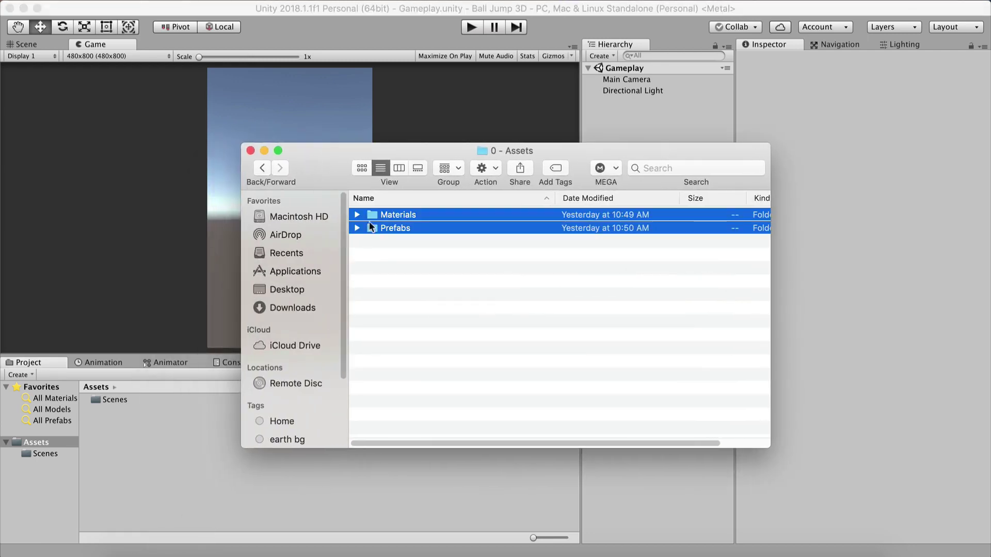
left_click_drag(370, 227, 125, 445)
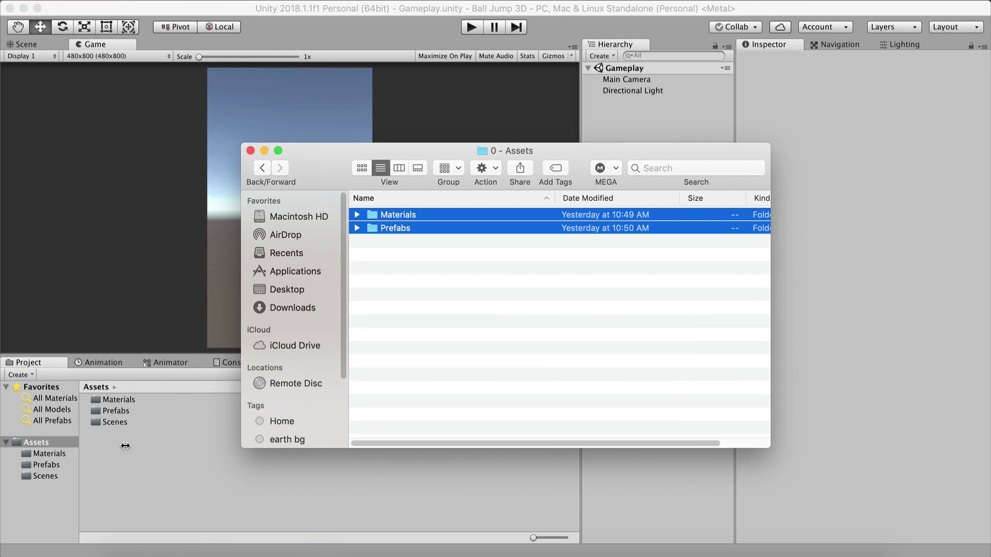
left_click(125, 446)
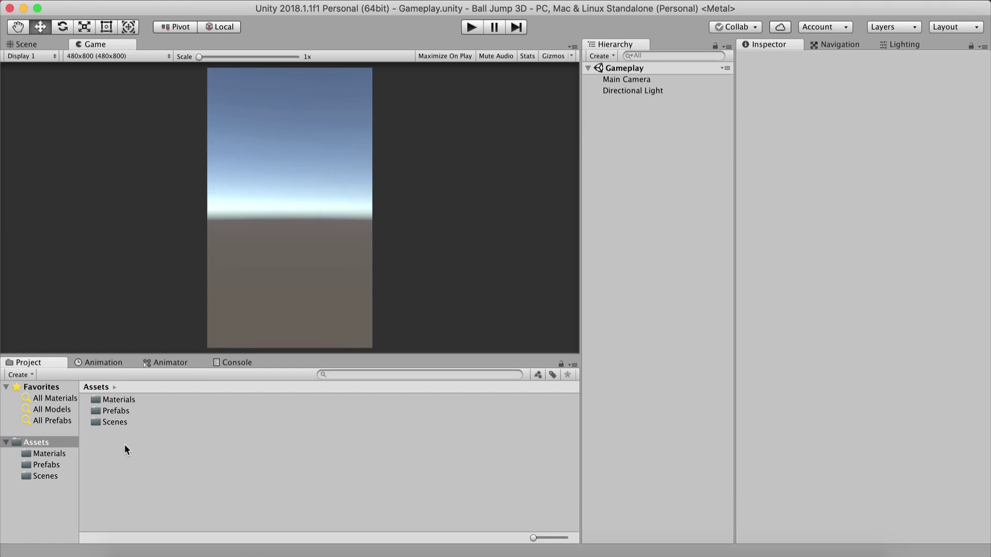
double_click(119, 411)
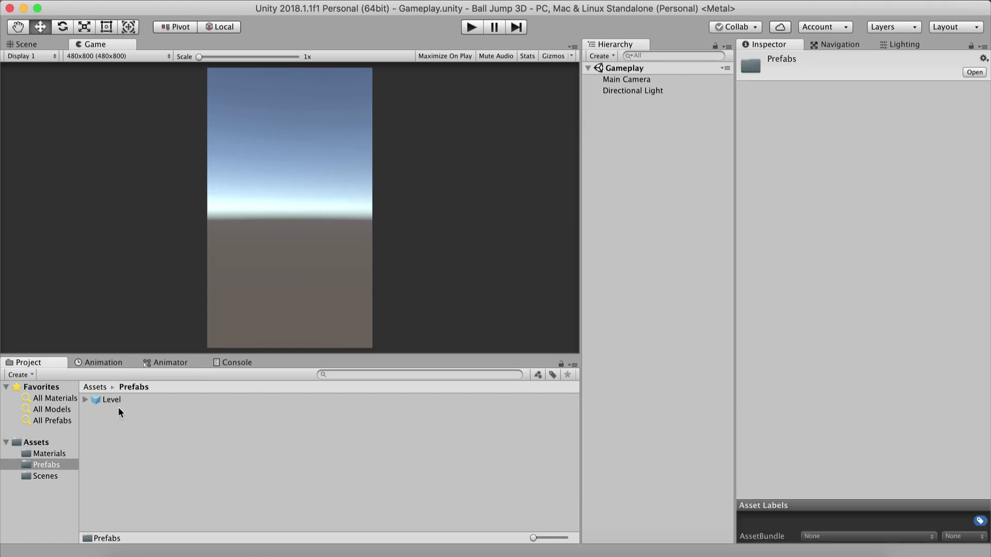
left_click_drag(107, 400, 634, 367)
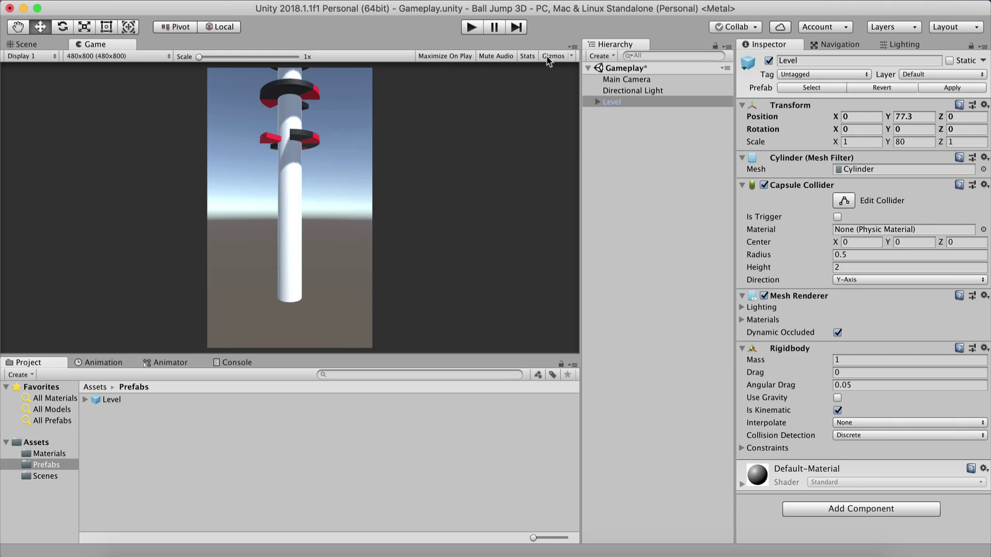
Step: Set Main Camera to position Y 146.5, Z -3.6 and rotation X 32, then save
left_click(614, 80)
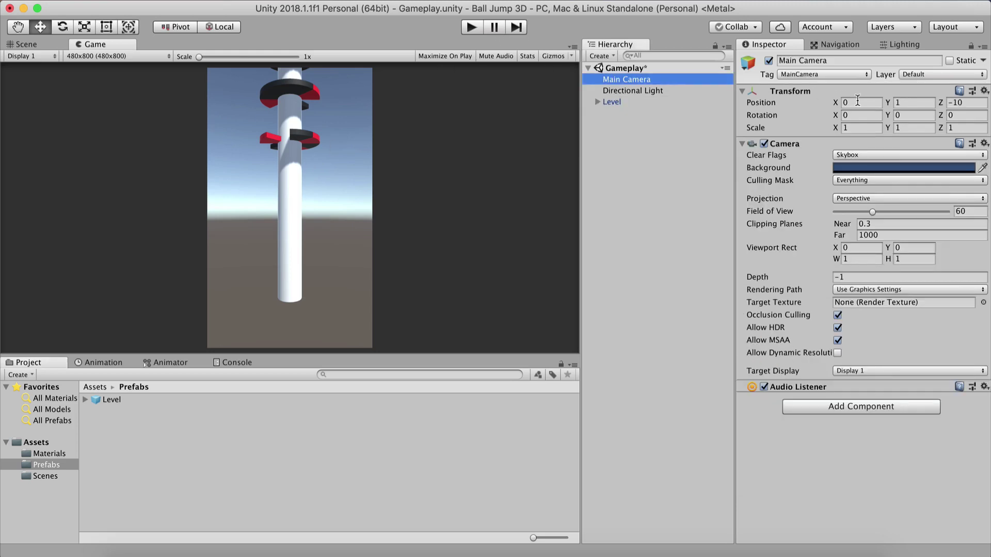
left_click(916, 101)
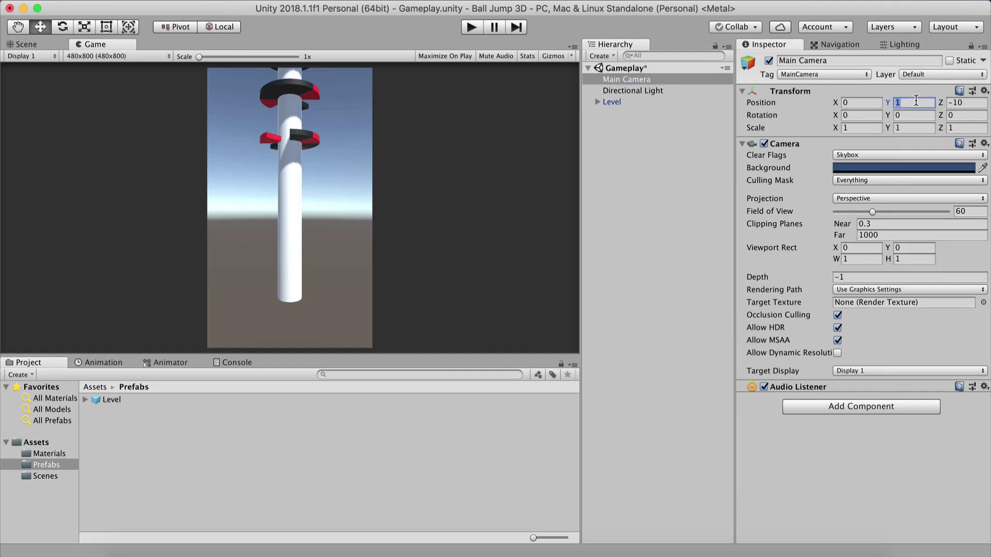
type("46")
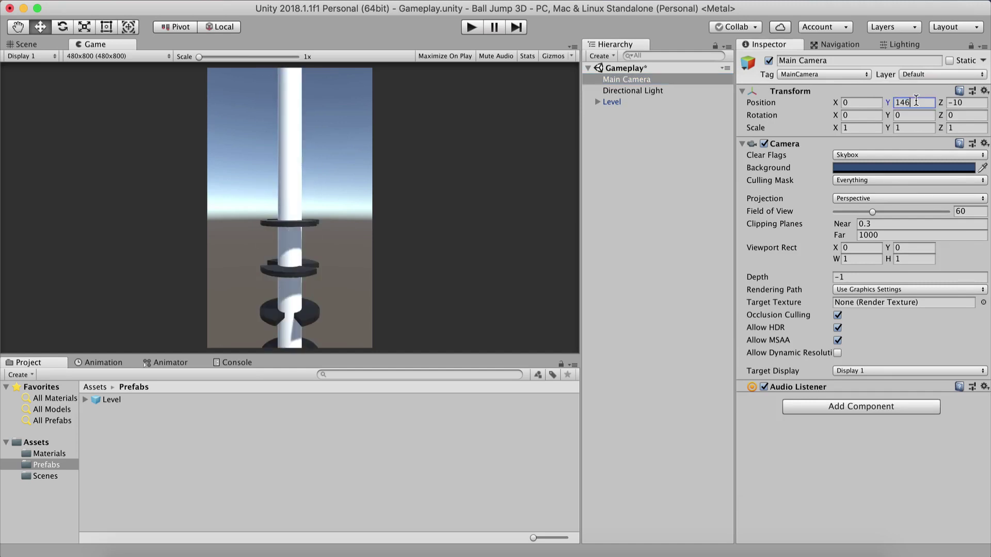
type(".5")
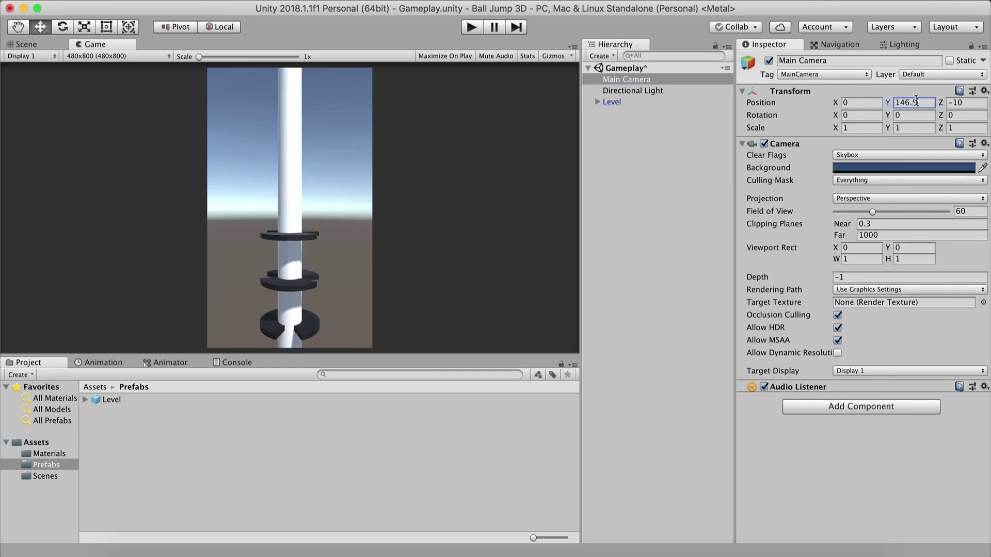
left_click(968, 102)
type("-3")
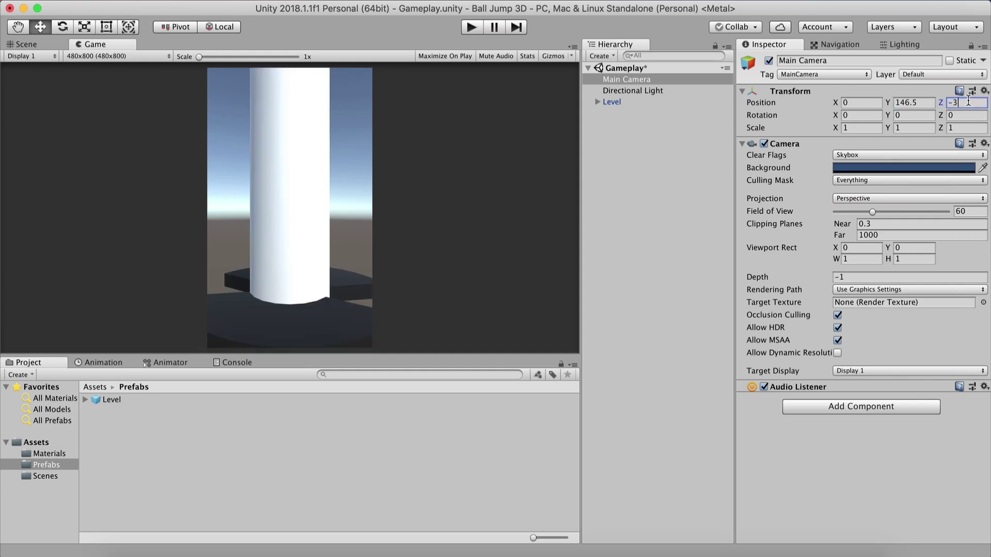
type(".6")
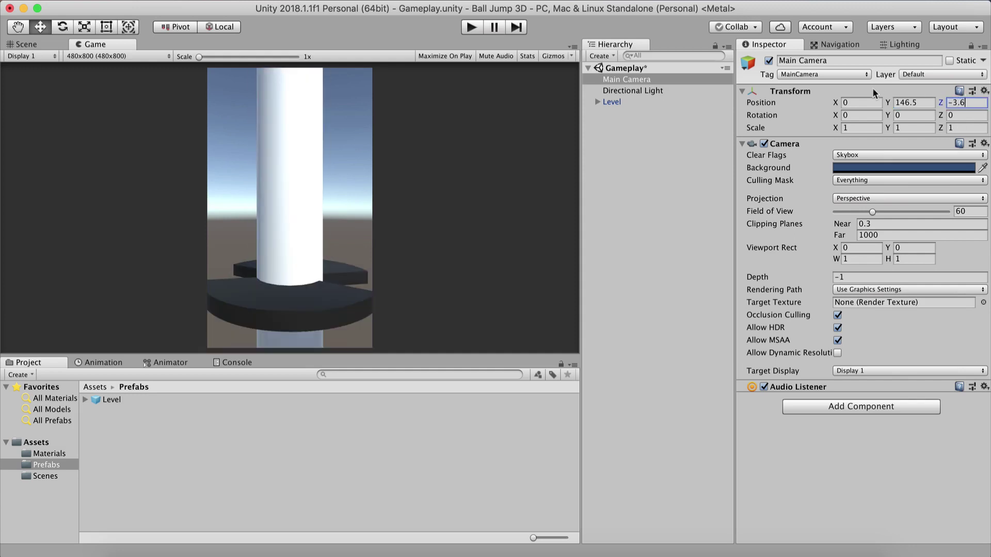
left_click(852, 114)
type("32")
key("super+s")
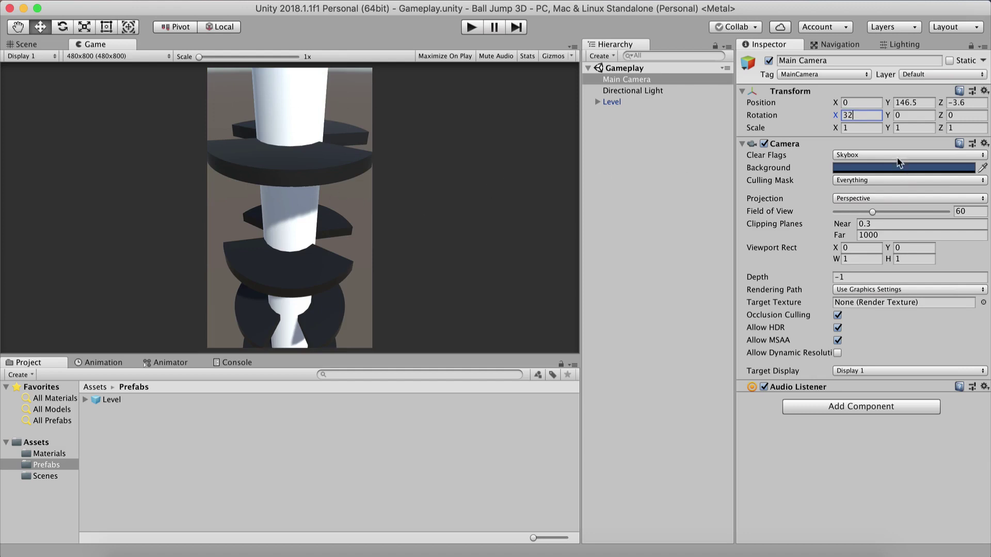
Step: Give the Main Camera a Solid Color background of hex B2B2B2
left_click(878, 156)
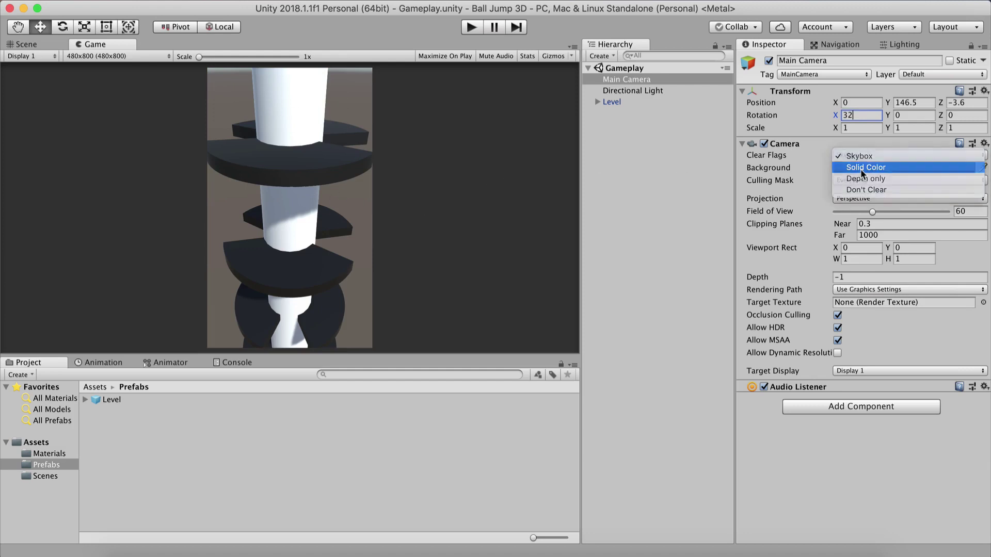
left_click(860, 169)
left_click(868, 173)
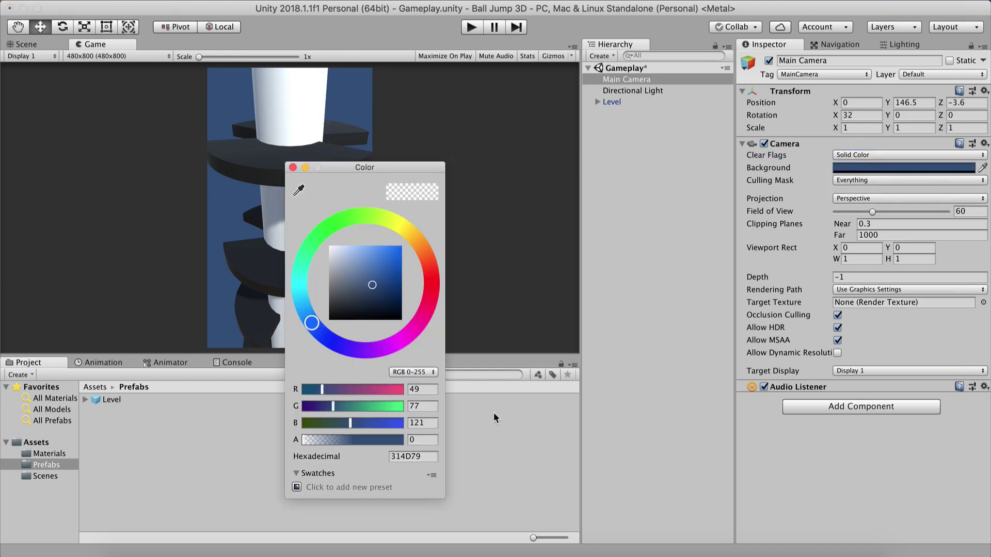
left_click(414, 458)
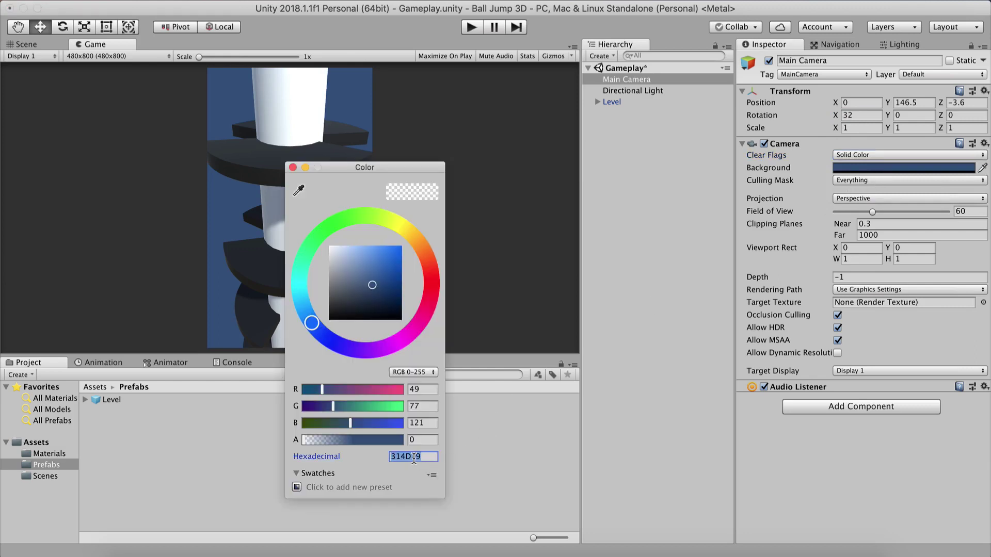
type("B2B2B2")
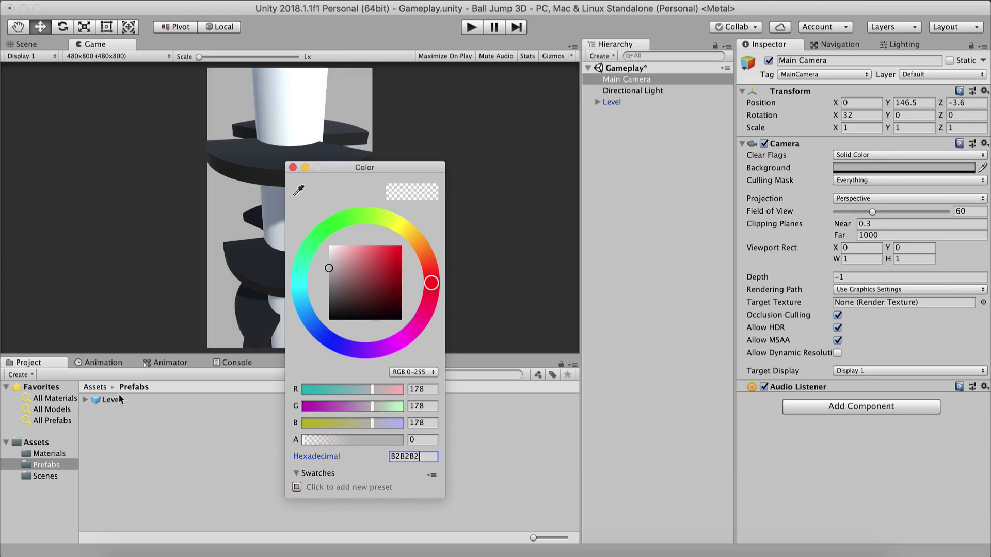
left_click(292, 168)
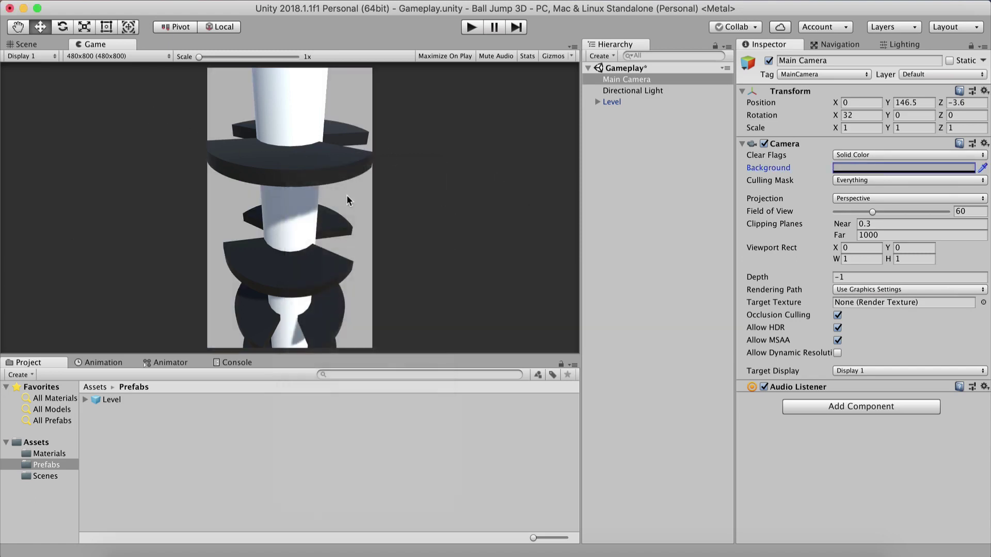
Step: Save the scene and switch the Game view resolution to 1280x720
key("super+s")
left_click(94, 57)
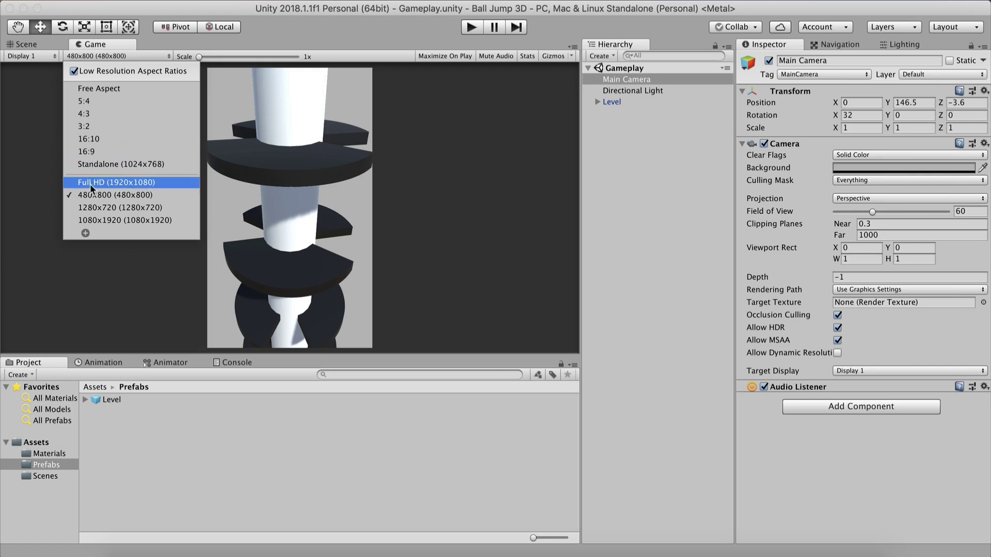
left_click(83, 208)
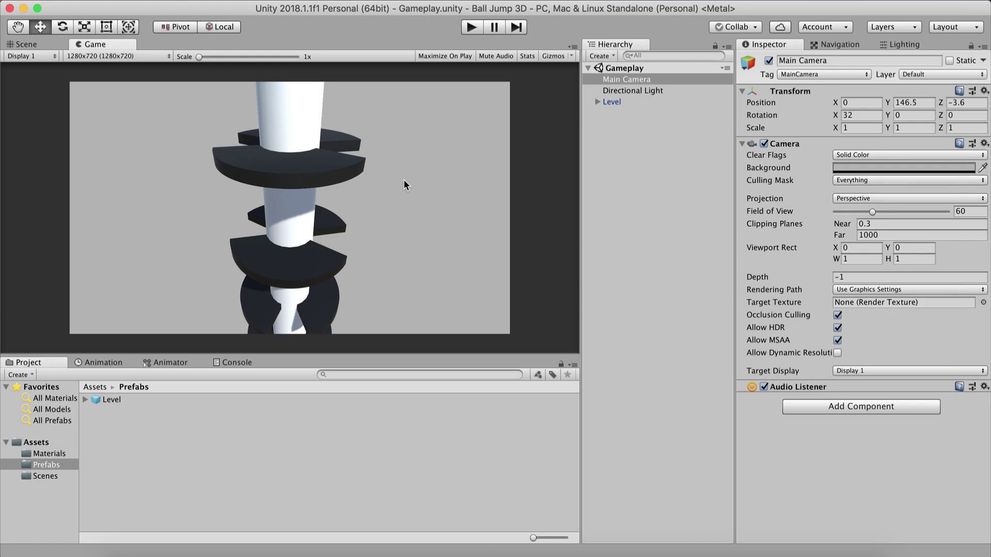
Step: Create a Sphere from the Hierarchy's 3D Object menu and position it at Y 146, Z -0.89
left_click(615, 159)
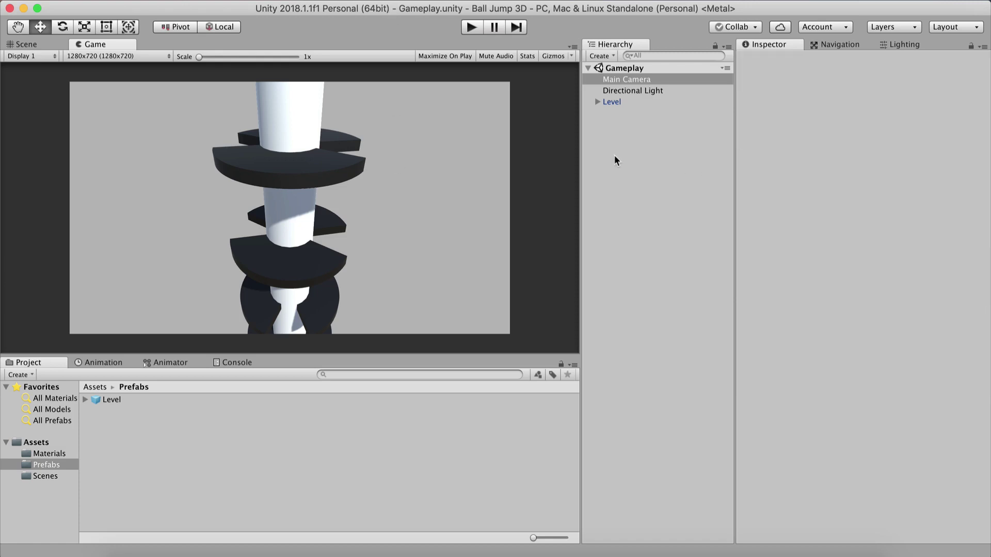
right_click(614, 145)
mouse_move(648, 270)
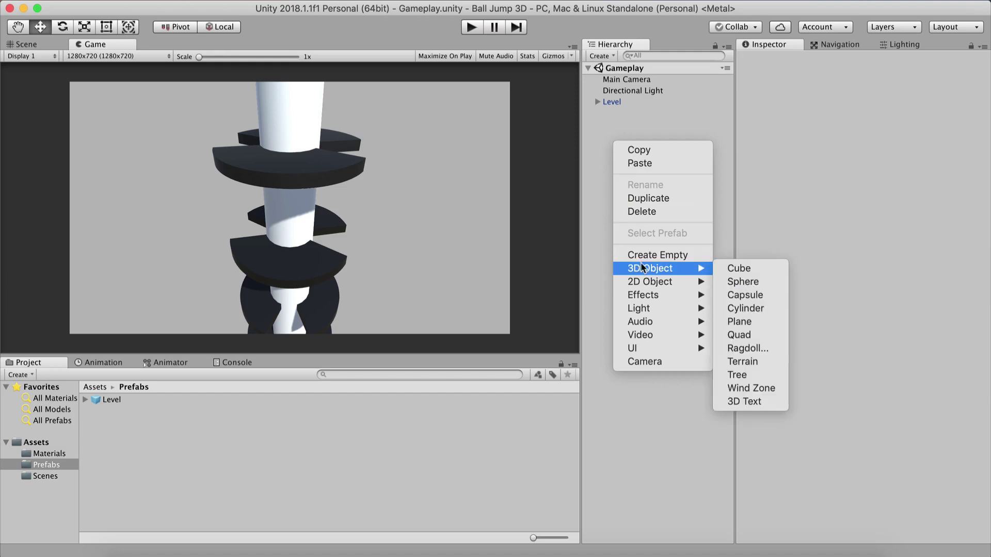
left_click(739, 281)
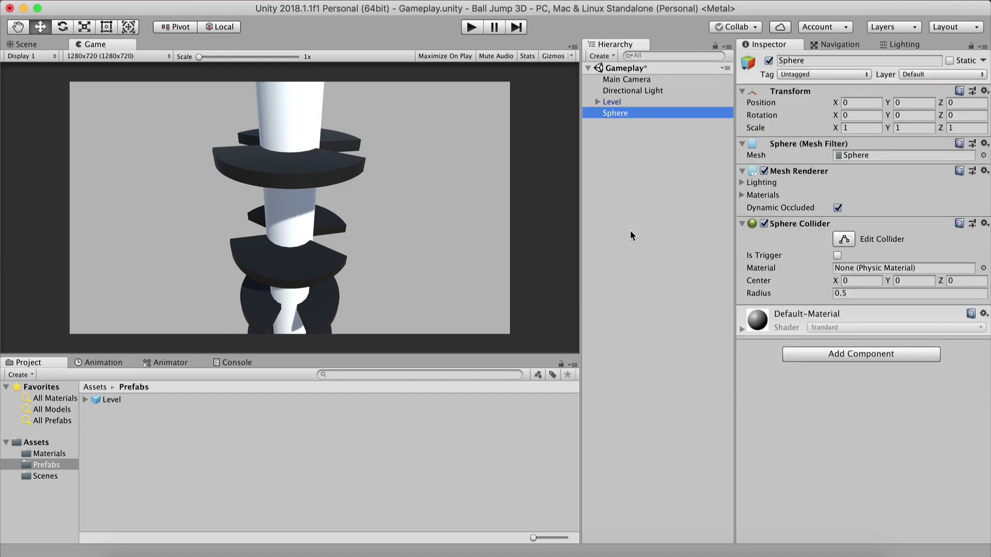
left_click(908, 103)
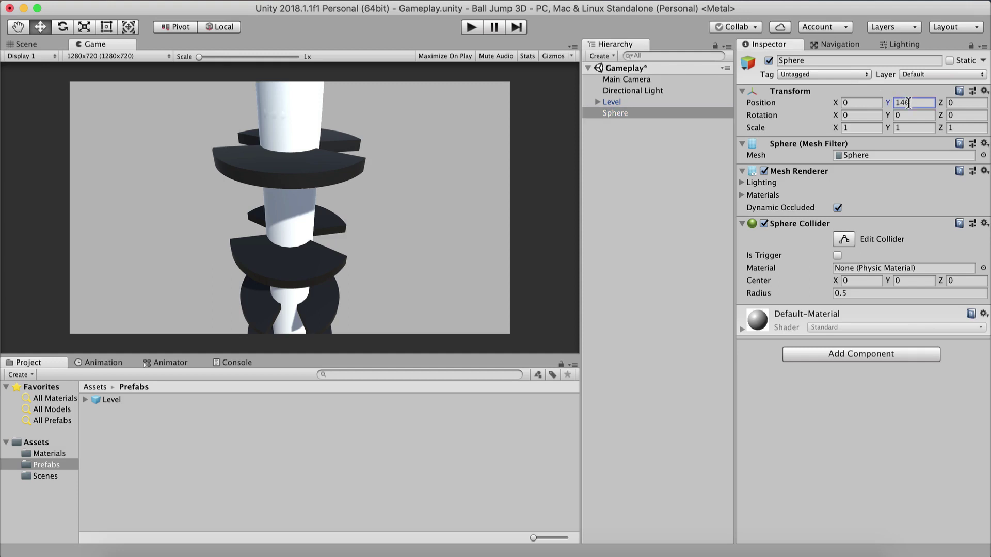
type("140")
key("Tab")
type("-0.89")
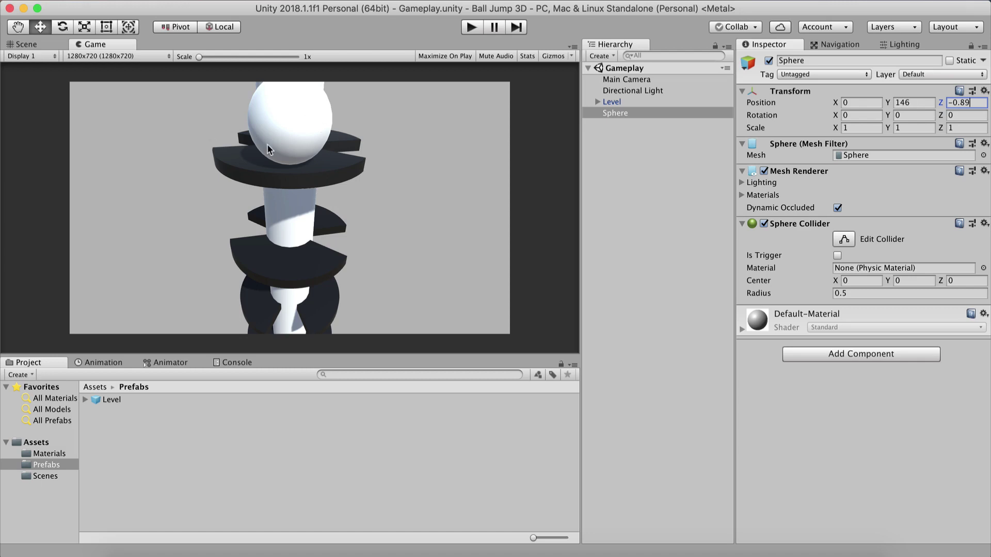
Step: Scale the sphere to 0.3 on X, Y and Z
left_click(861, 128)
type(".3")
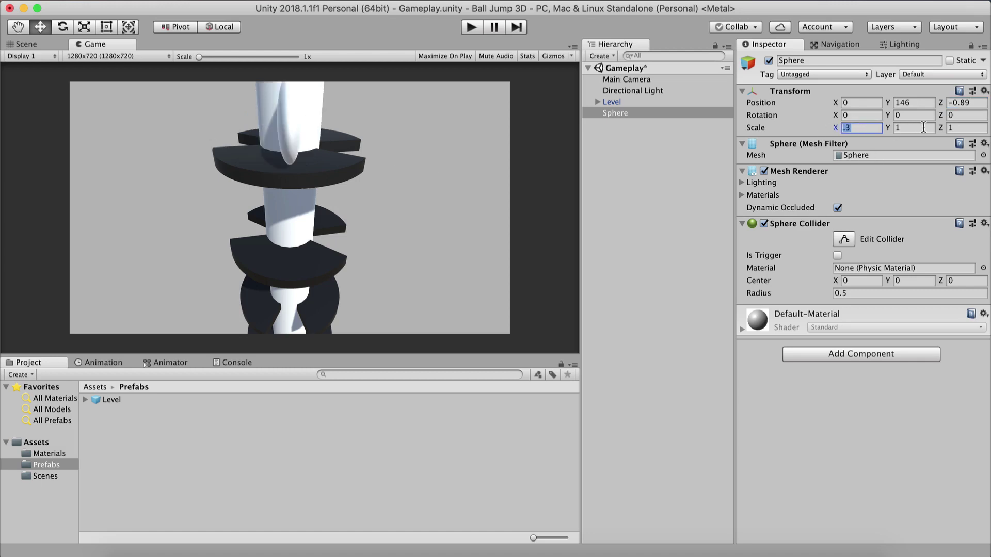
left_click(923, 128)
type(".3")
key("Tab")
type(".3")
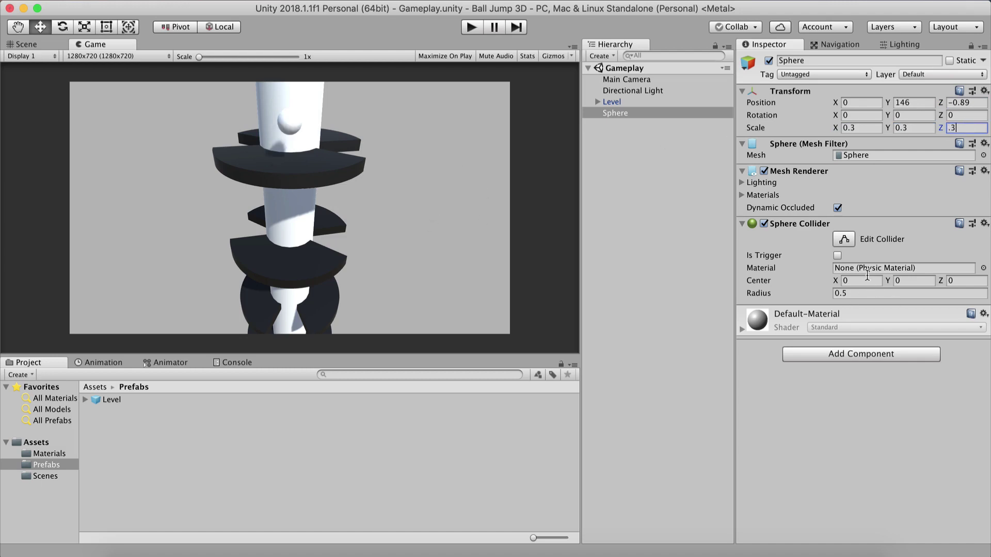
Step: Apply the red EnmyMat material to the sphere and rename it Ball
left_click(36, 442)
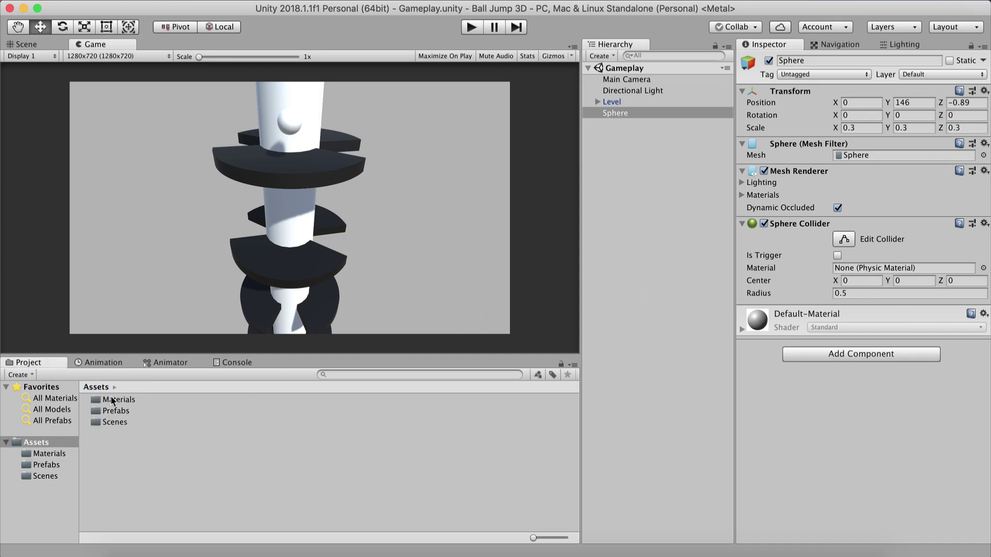
double_click(109, 399)
left_click(110, 421)
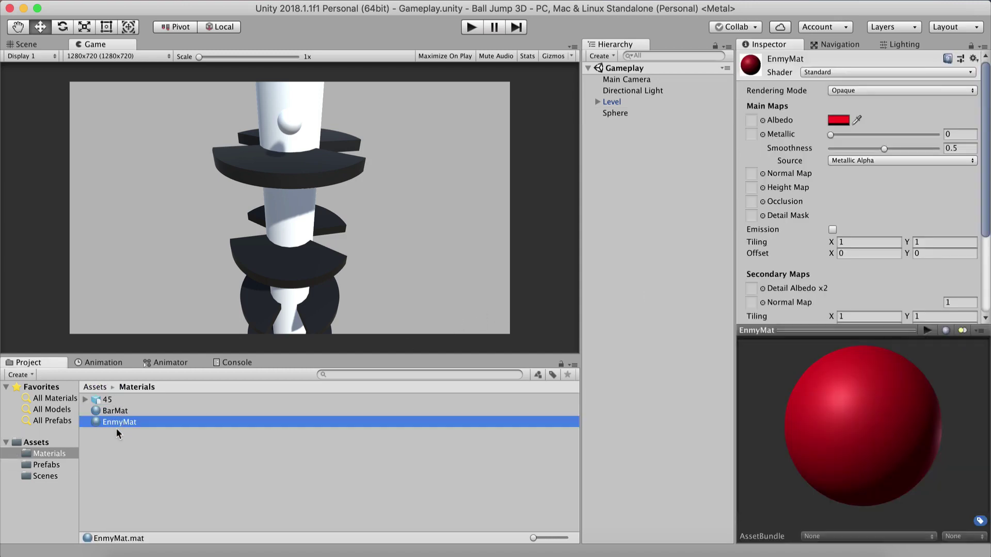
left_click_drag(112, 429, 615, 113)
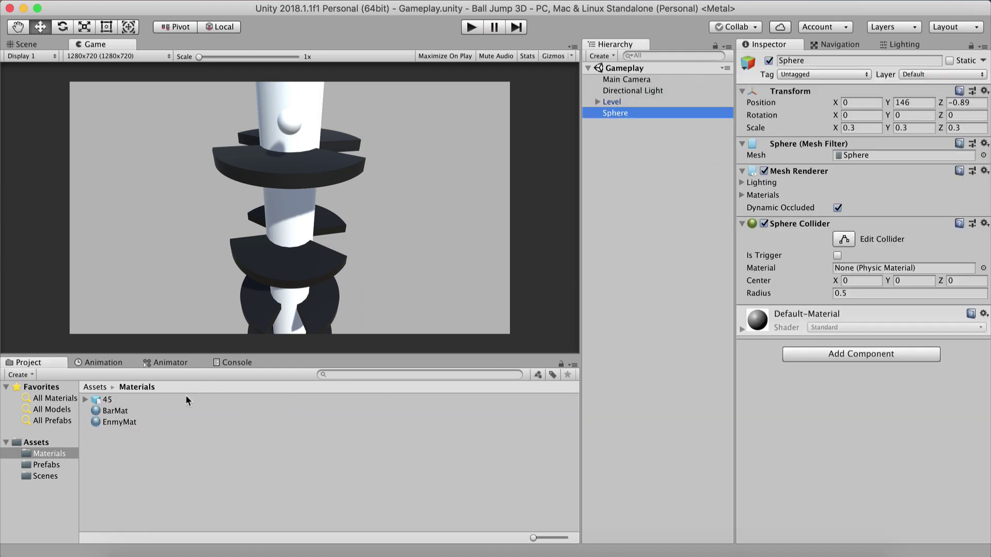
left_click_drag(123, 422, 620, 113)
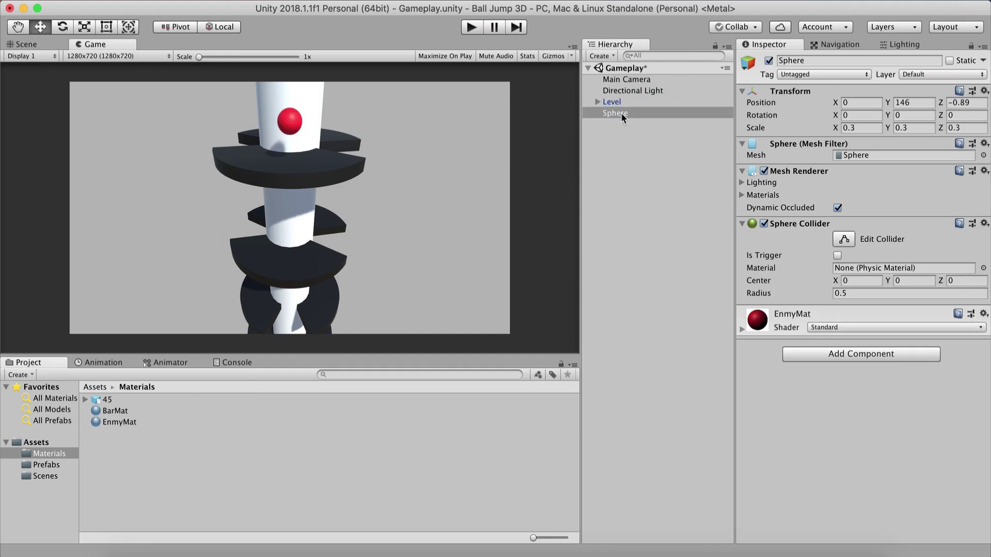
type("Ball")
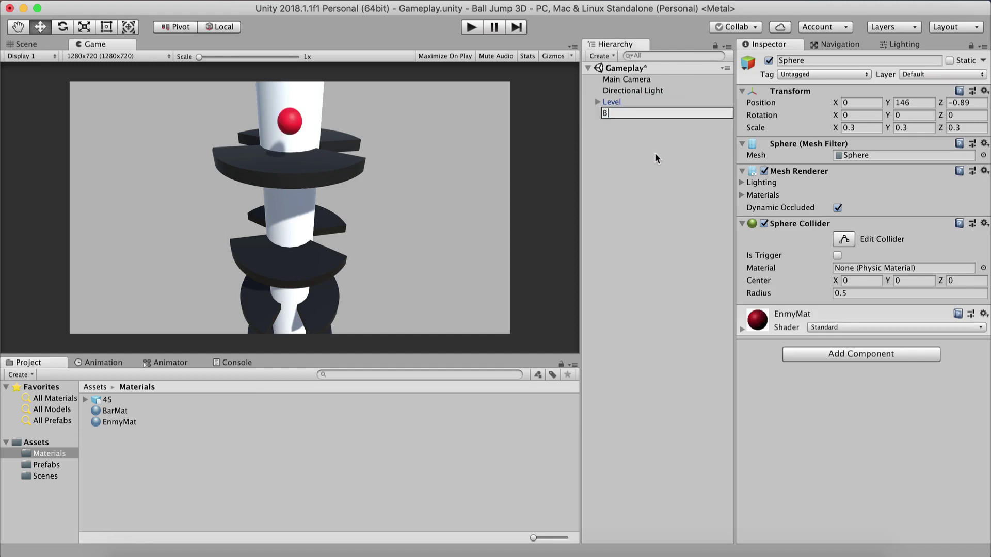
key("Return")
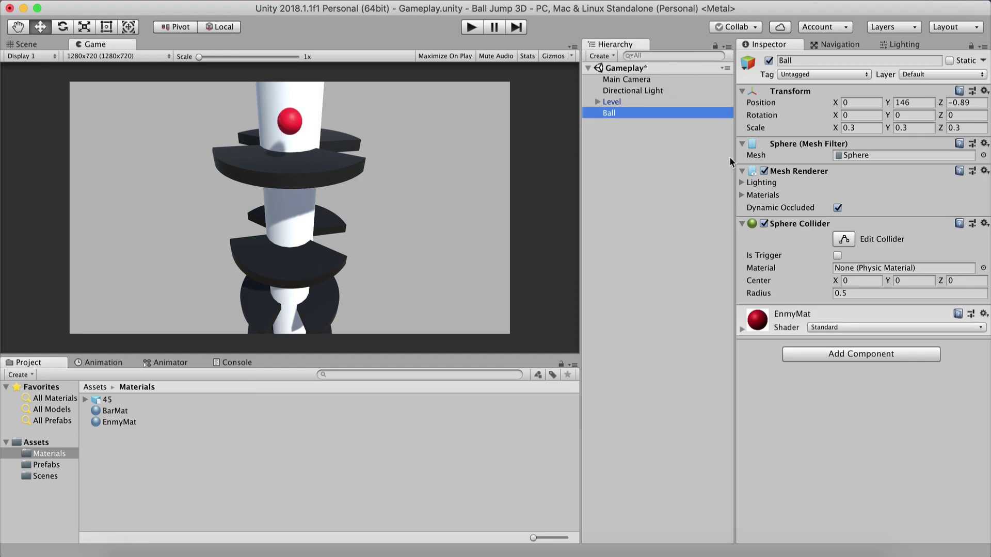
Step: Add a Rigidbody to Ball with drag 0.6 and freeze its X and Z position
left_click(810, 359)
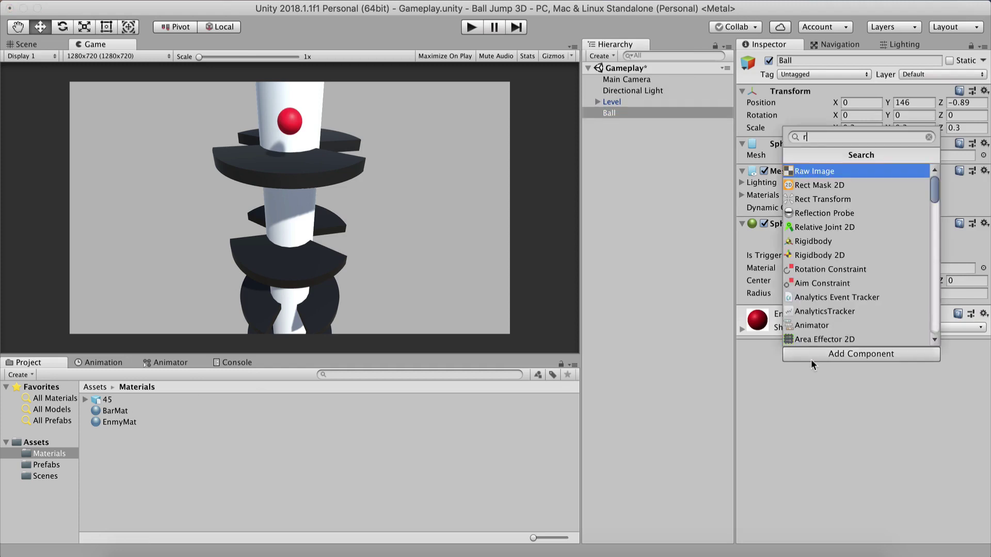
key("Return")
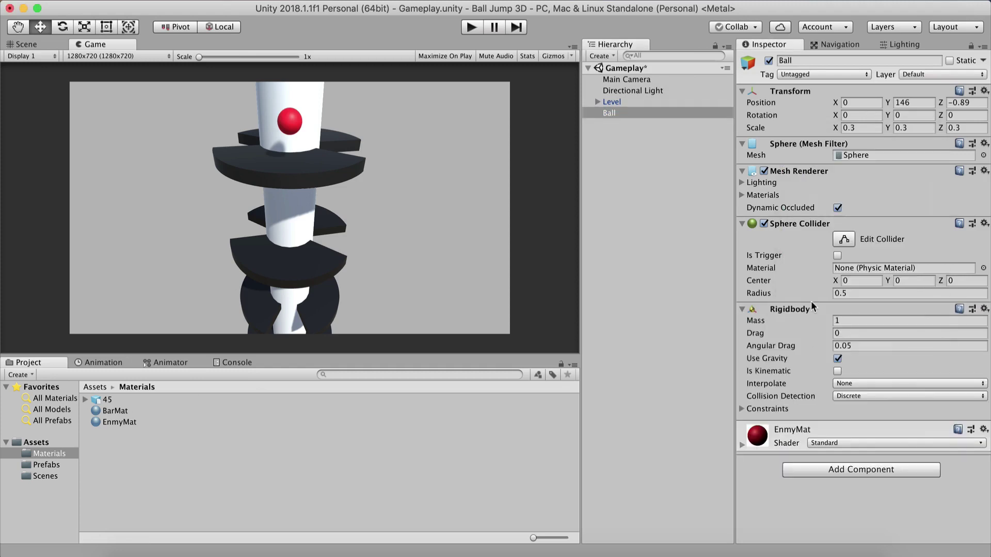
left_click(846, 332)
type("0.6")
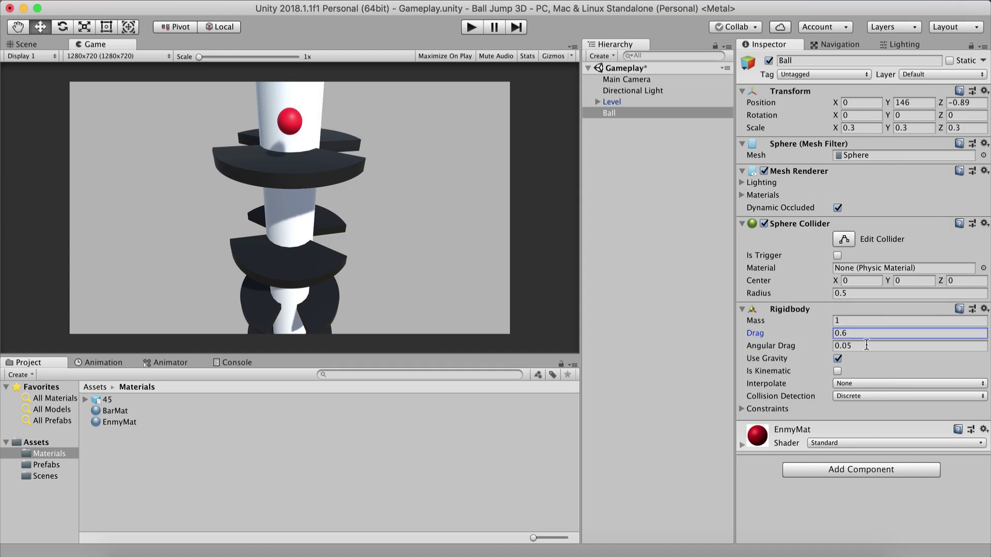
left_click(866, 345)
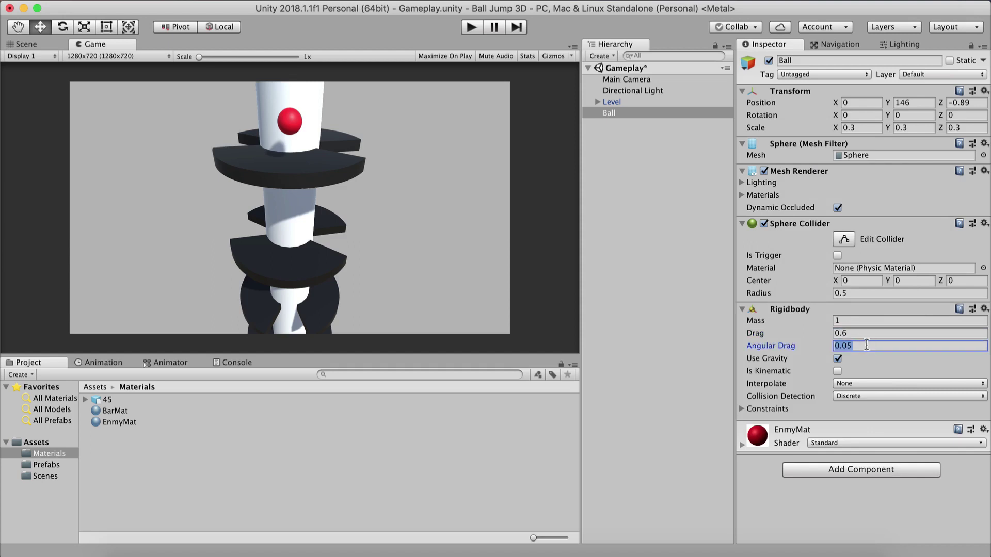
left_click(768, 408)
left_click(837, 421)
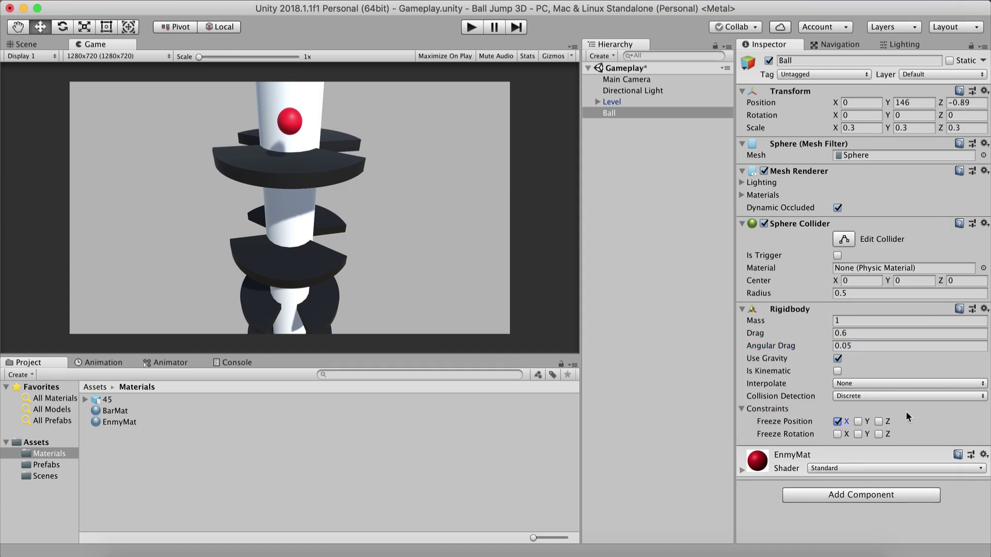
left_click(879, 422)
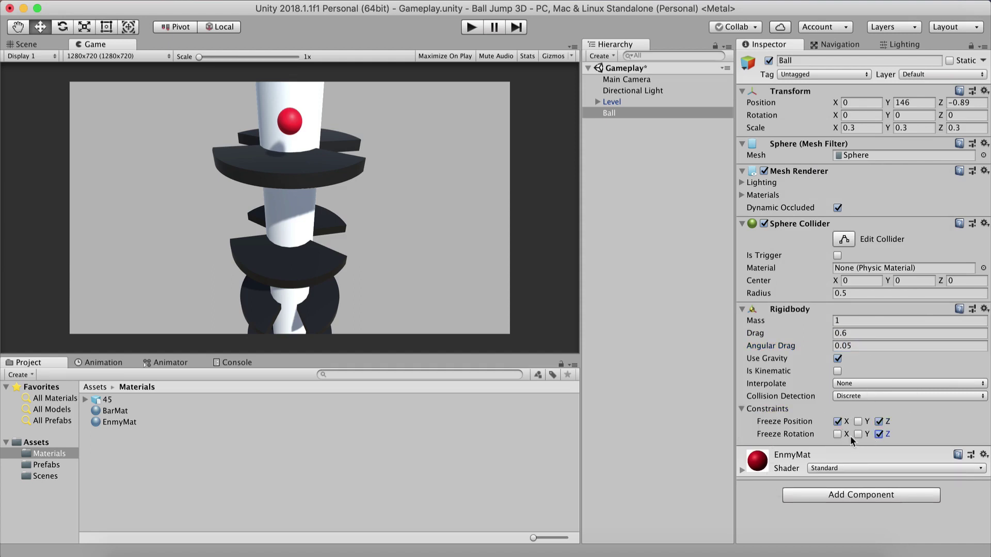